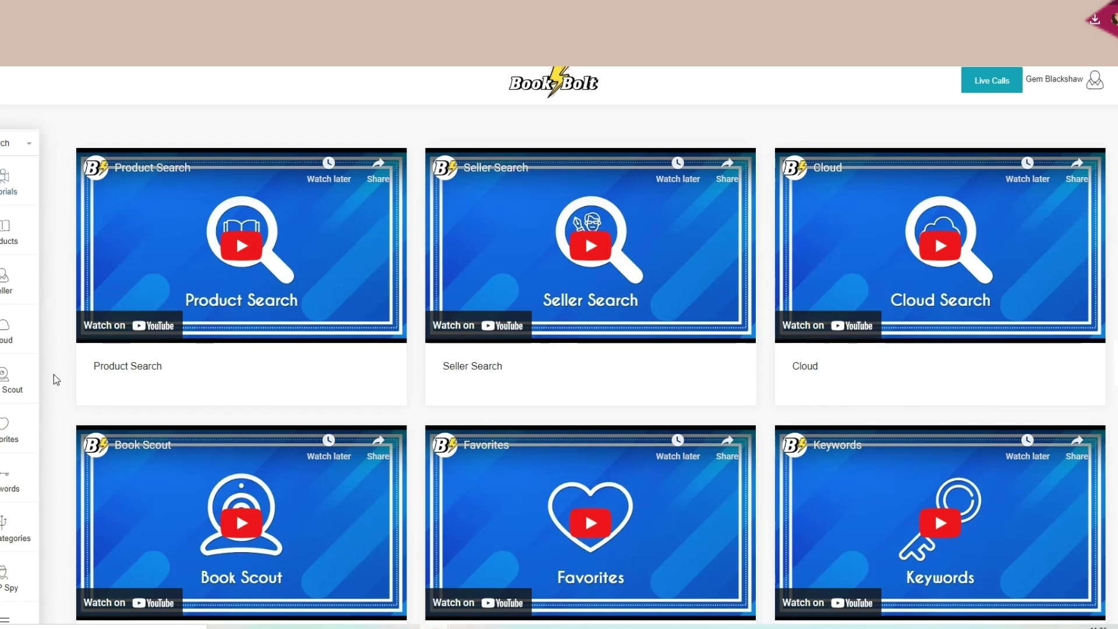
Open the Cloud product search, then switch the sidebar tool section to Studio design tools
left_click(22, 343)
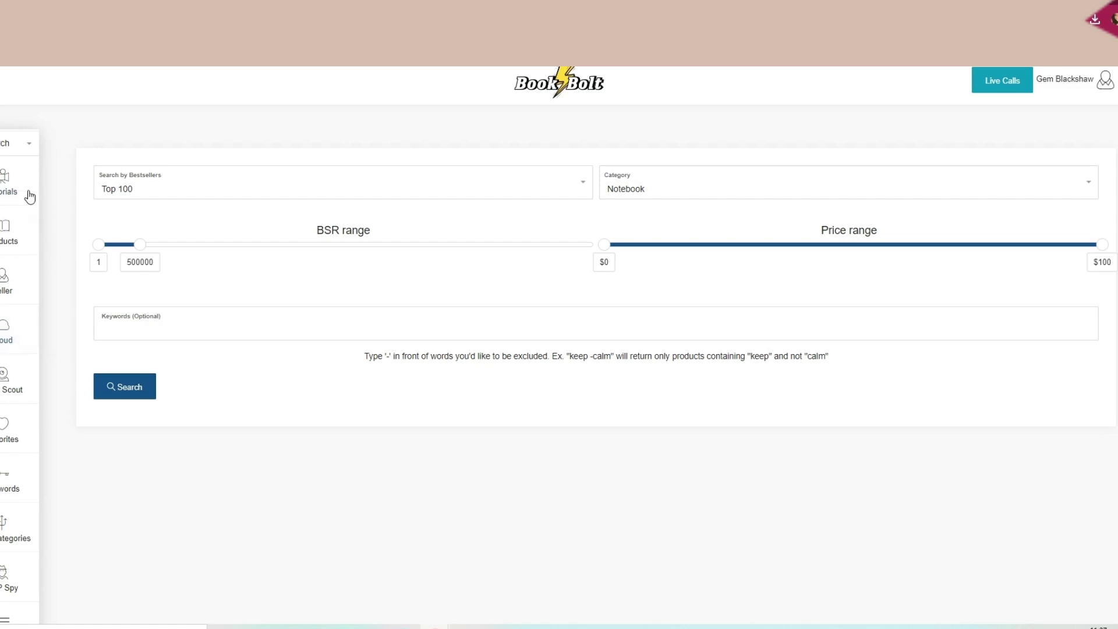
left_click(21, 146)
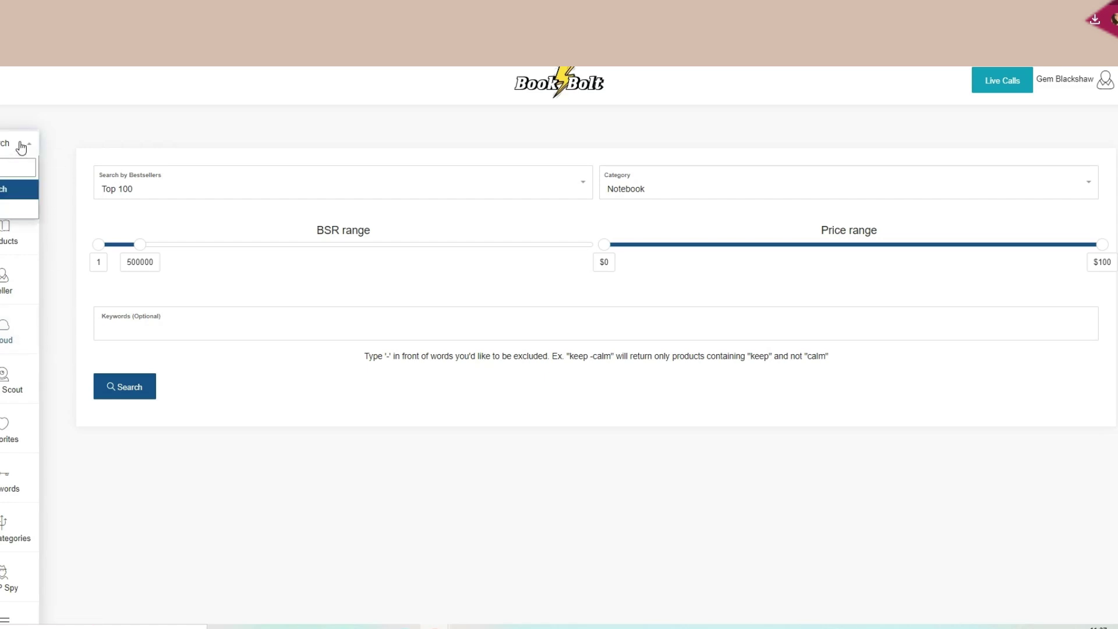
left_click(3, 209)
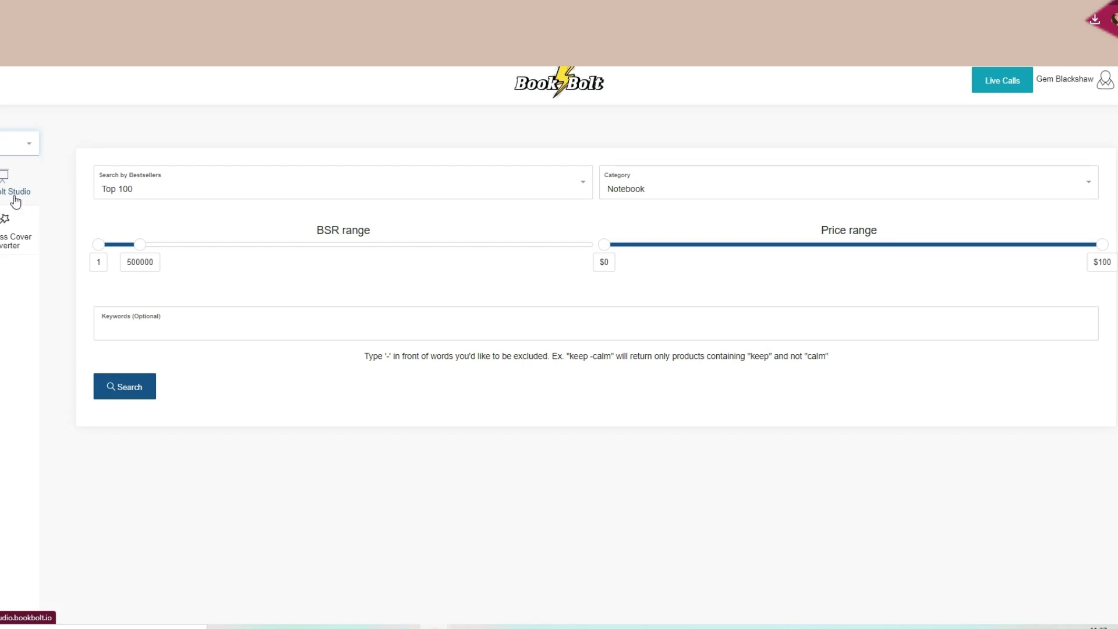
Open Studio to begin a new paperback interior project
left_click(15, 202)
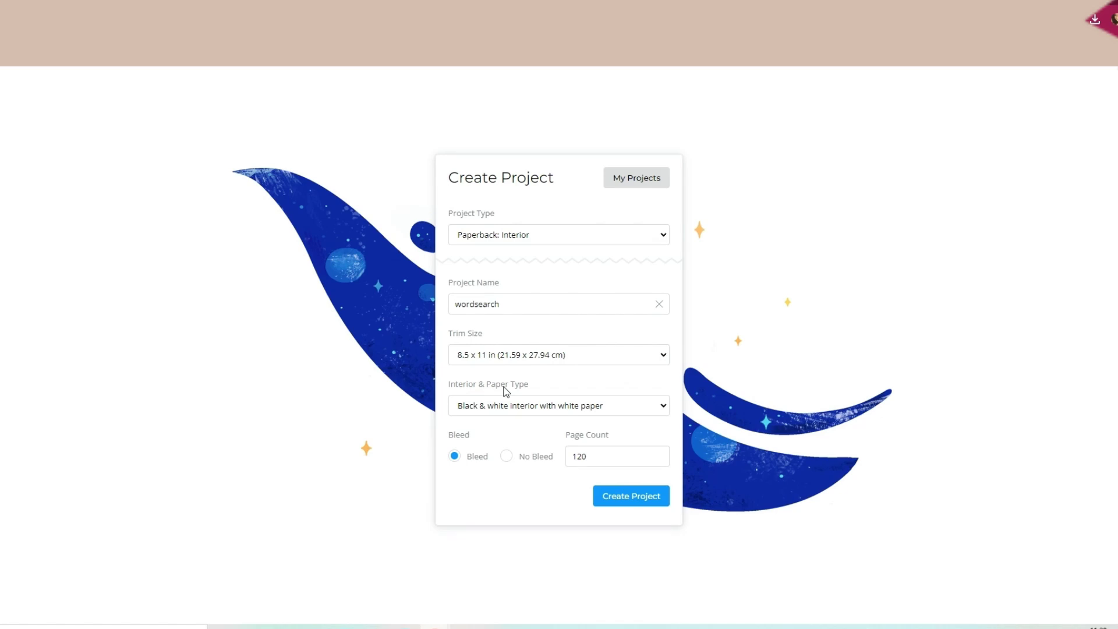
Create the wordsearch project and bring up the Interior Templates Library
left_click(626, 502)
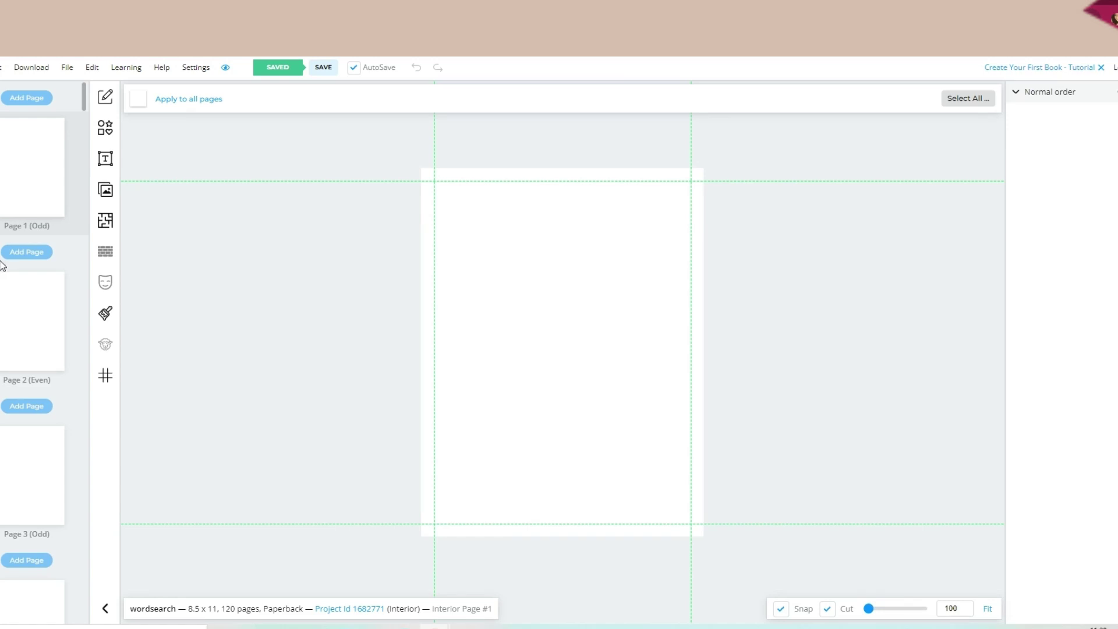
left_click(106, 223)
Scroll the template library down to the puzzles and pick the Words Search template
scroll(373, 308, "up", 6)
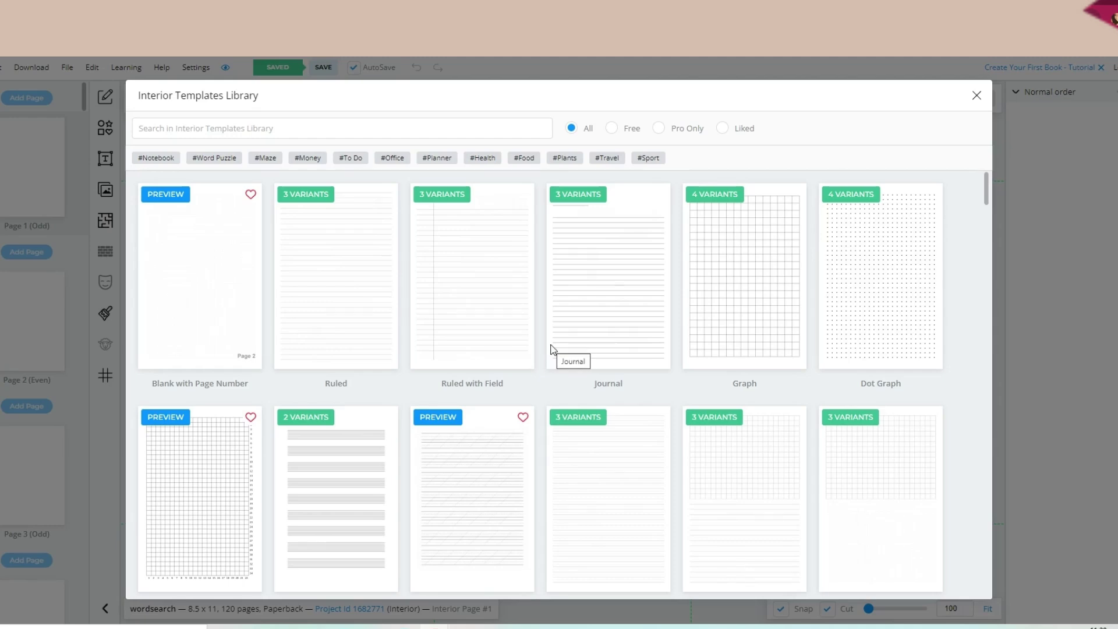
scroll(681, 338, "down", 5)
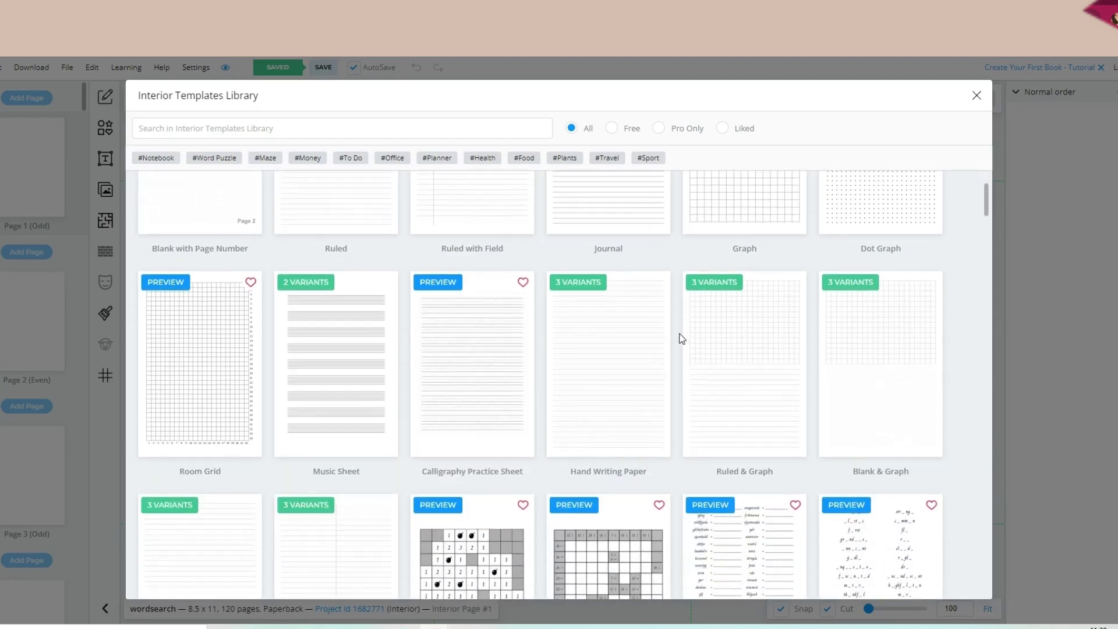
scroll(681, 338, "down", 3)
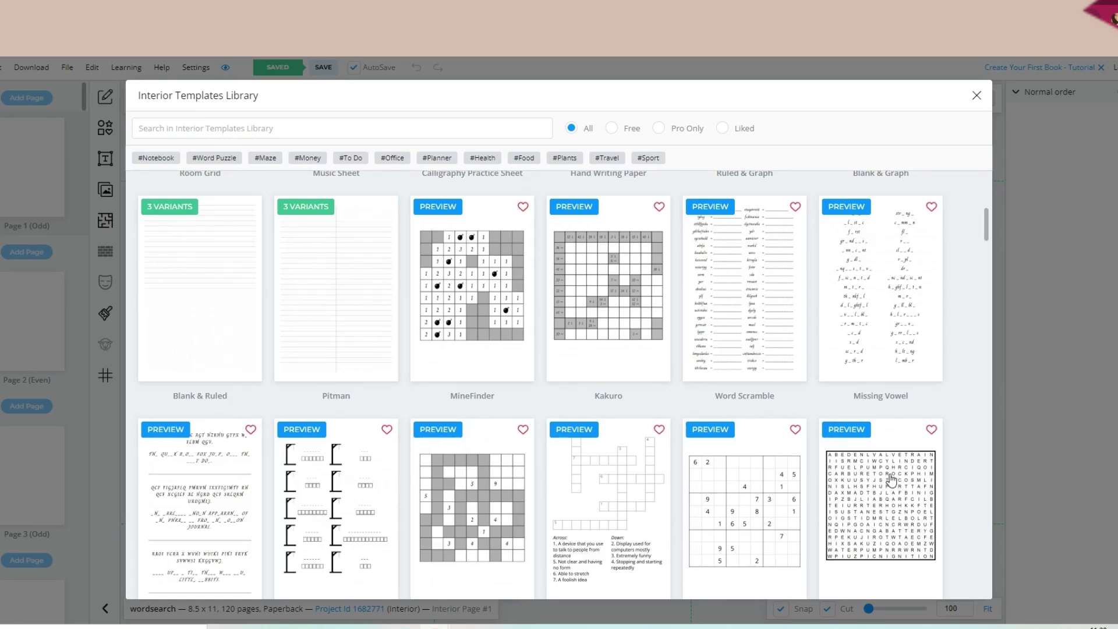
scroll(890, 477, "down", 1)
left_click(879, 442)
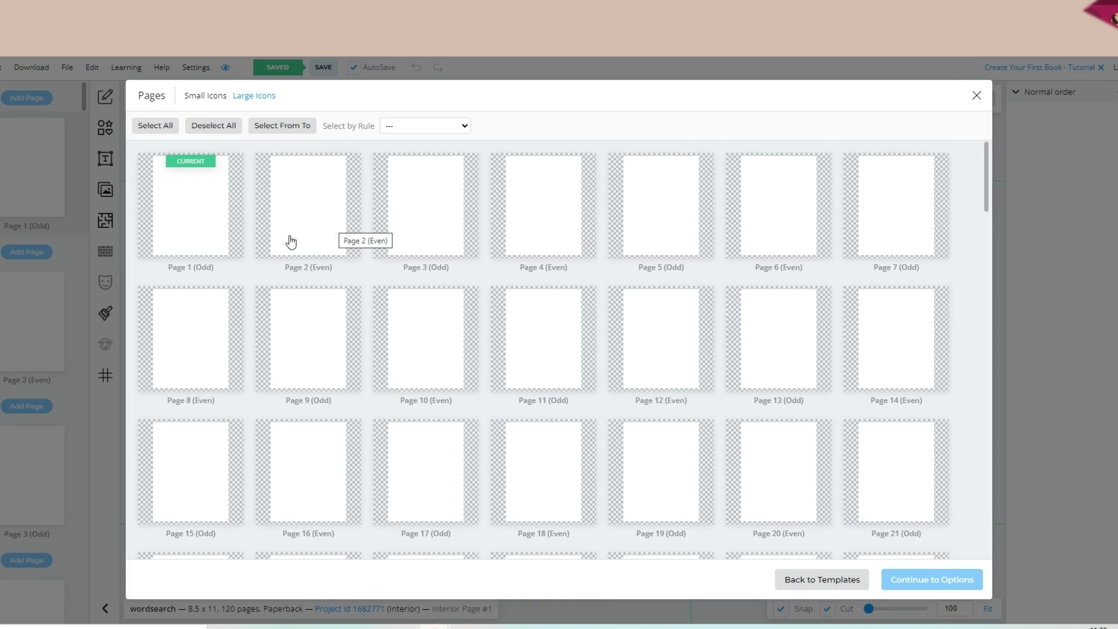
Select Page 1 and Page 2 for the word search and continue to its options
left_click(195, 231)
left_click(299, 218)
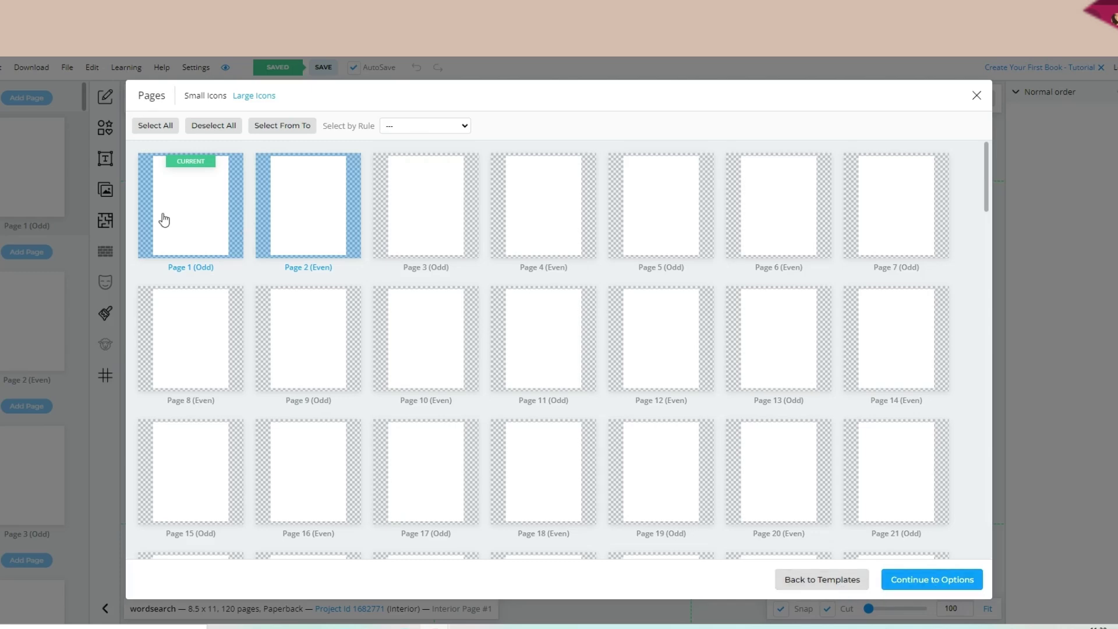
left_click(931, 579)
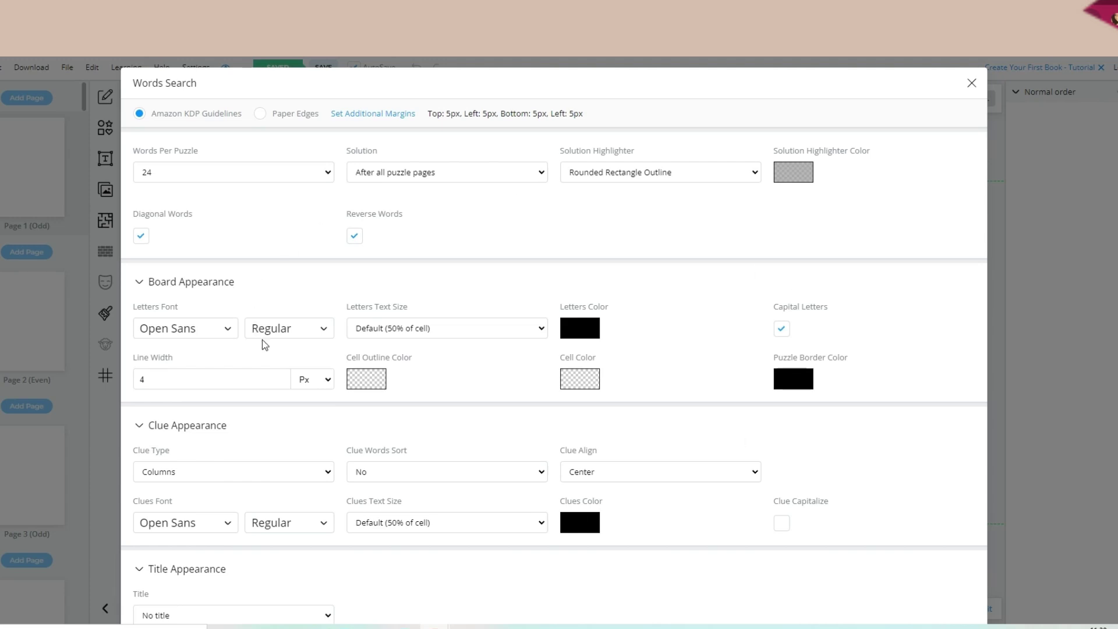
left_click(255, 173)
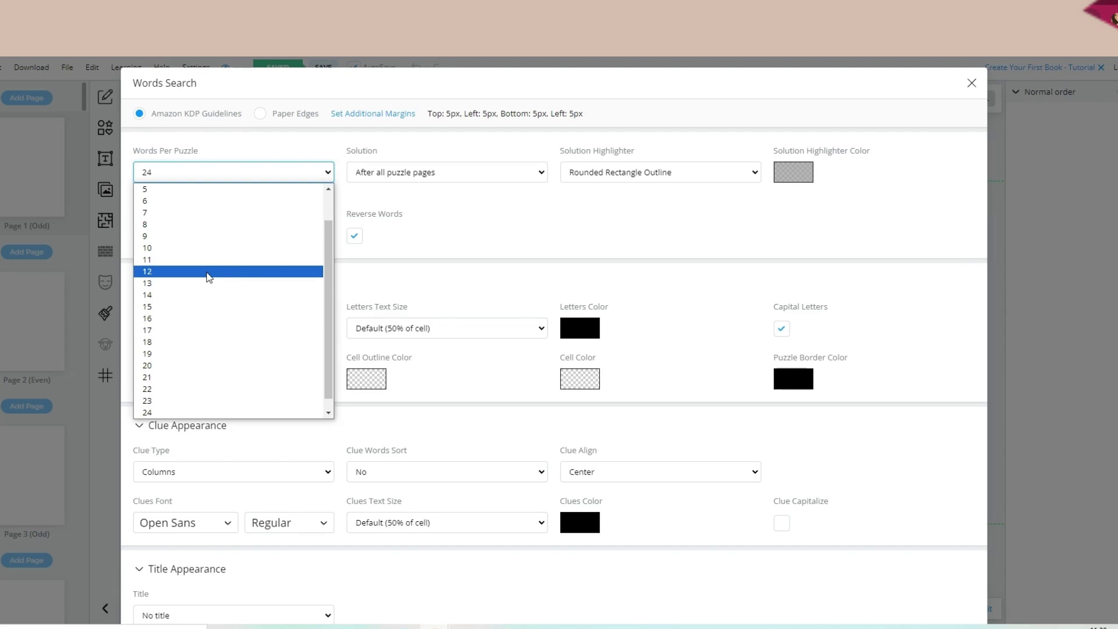
left_click(188, 415)
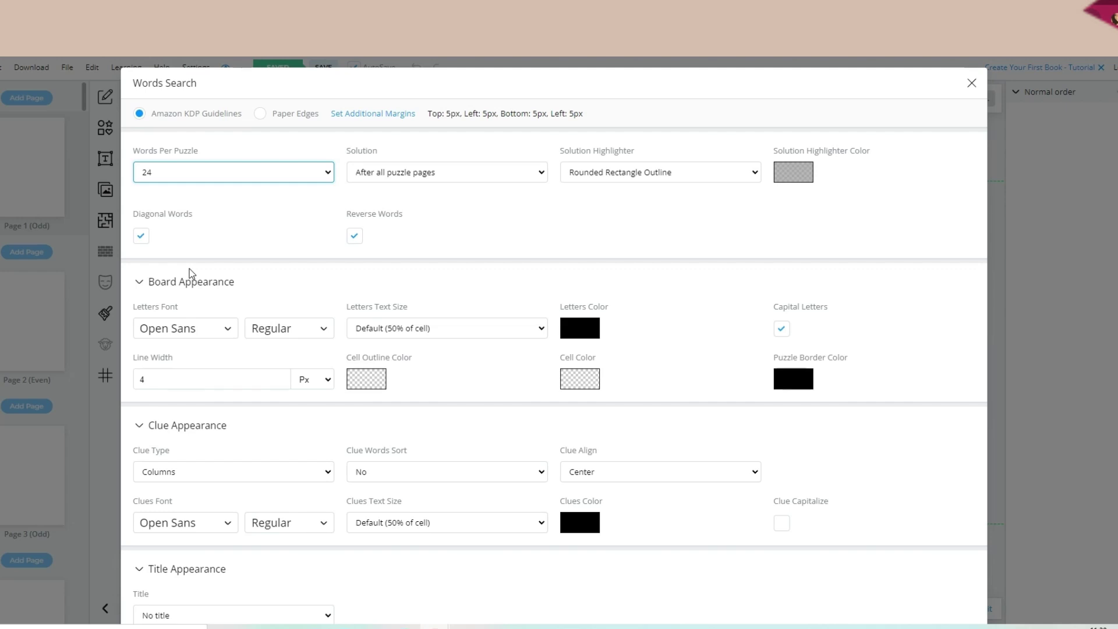
scroll(190, 273, "down", 1)
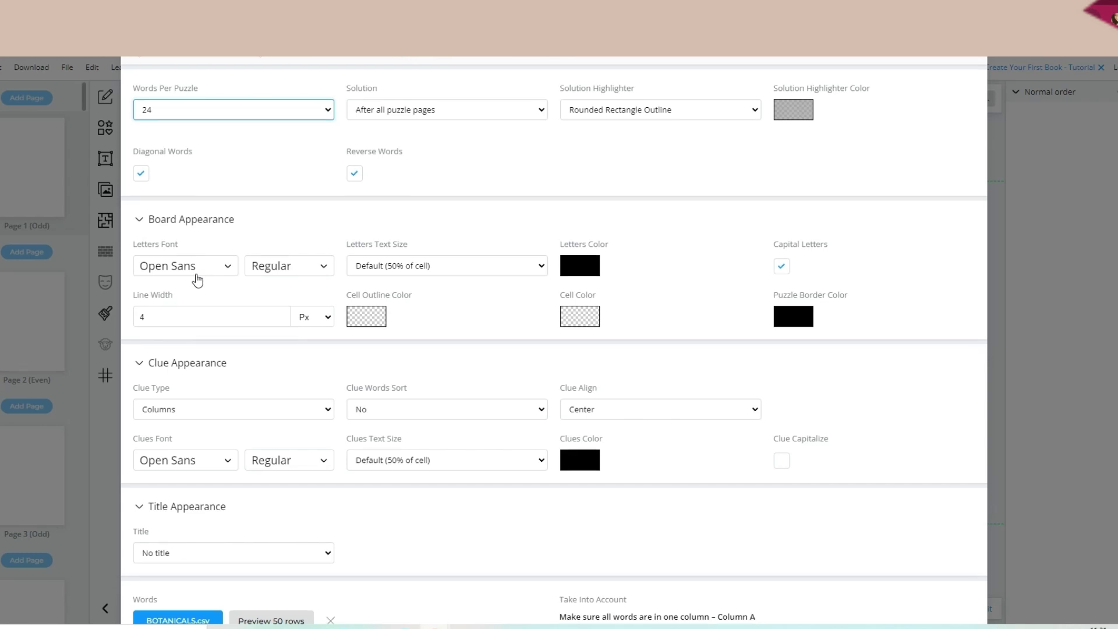
Set the clue type to Columns and clue word sorting to No
scroll(198, 280, "down", 2)
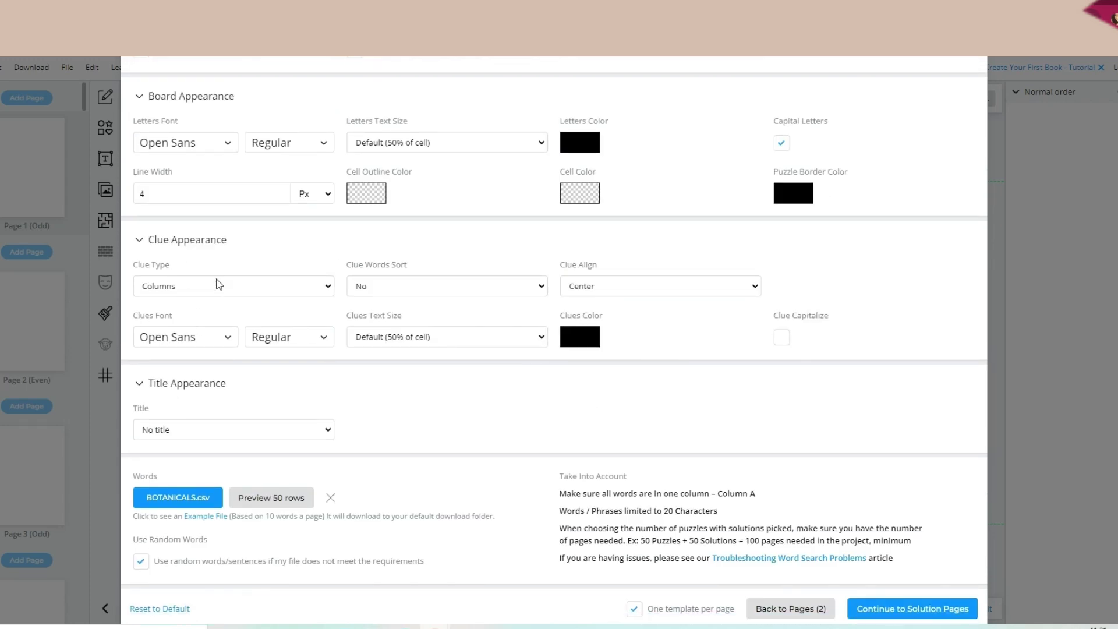
left_click(219, 286)
left_click(219, 286)
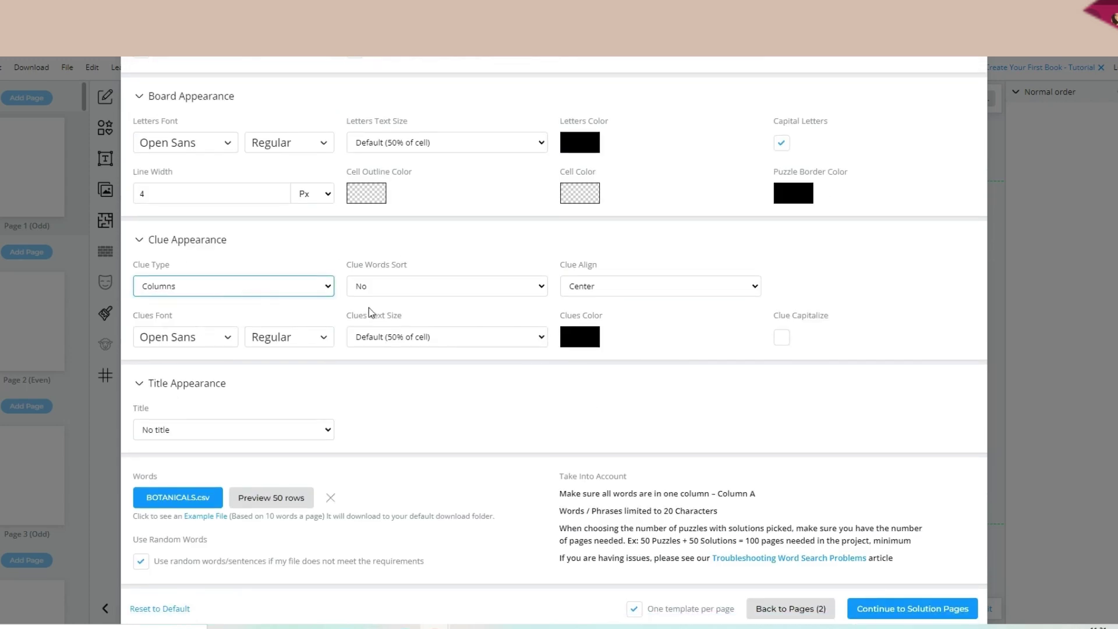
left_click(433, 294)
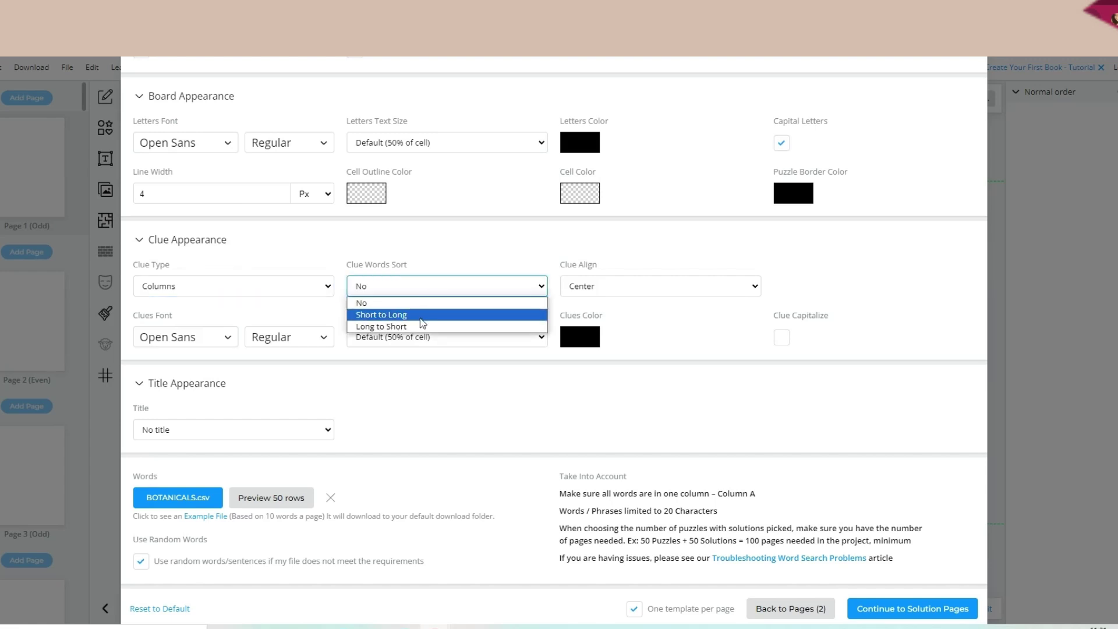
left_click(421, 304)
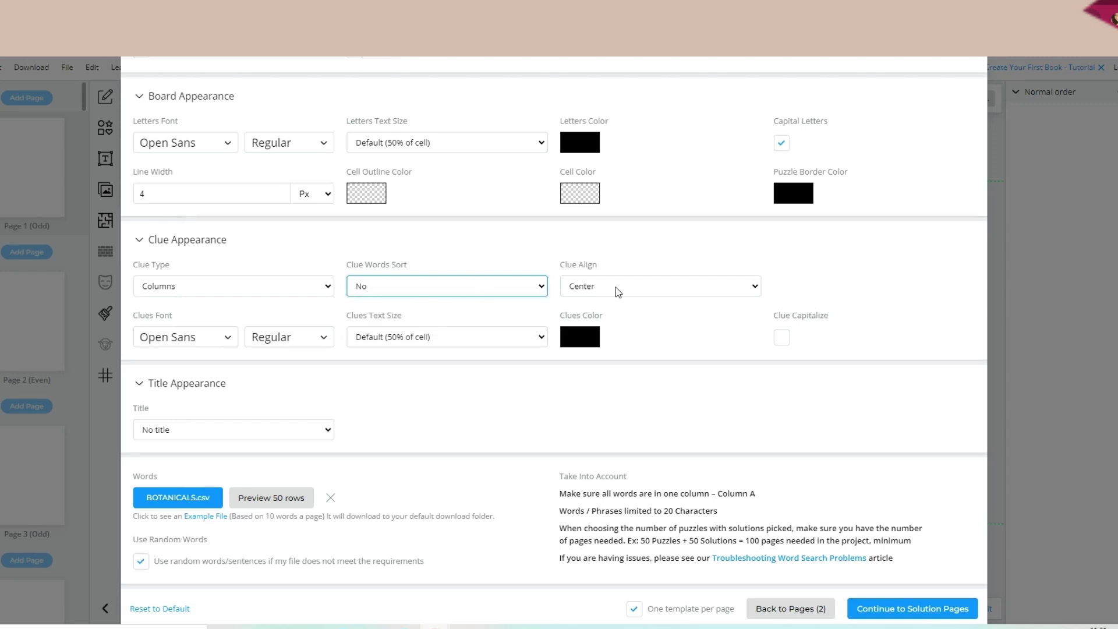
scroll(616, 291, "down", 1)
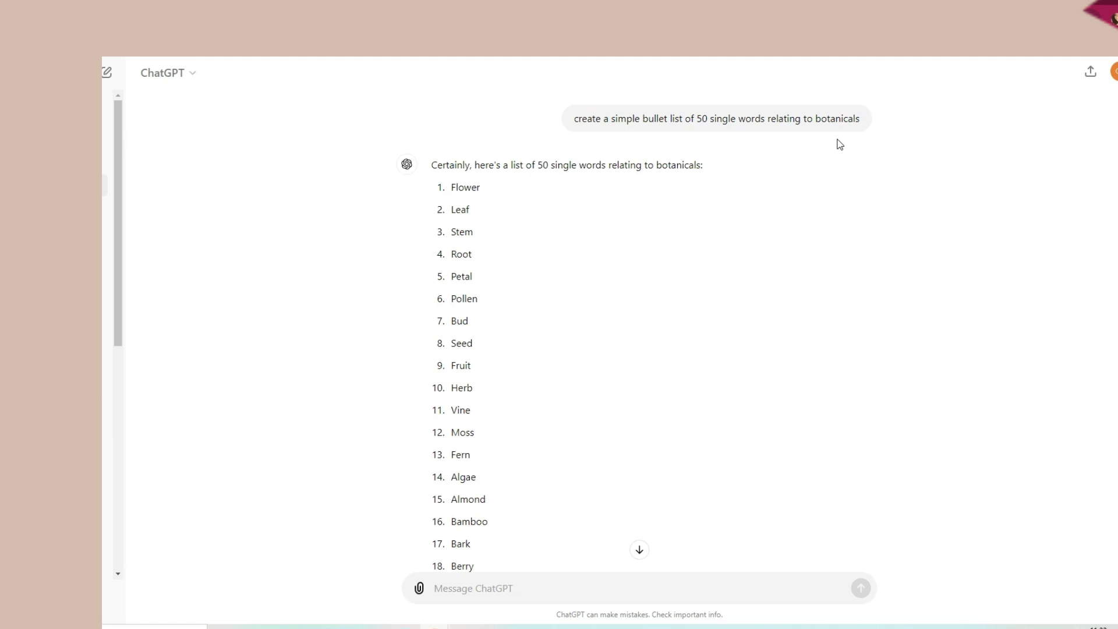
Scroll the ChatGPT list of botanical words down to item 50 and back up
scroll(600, 275, "down", 1)
scroll(507, 145, "down", 9)
scroll(508, 162, "down", 3)
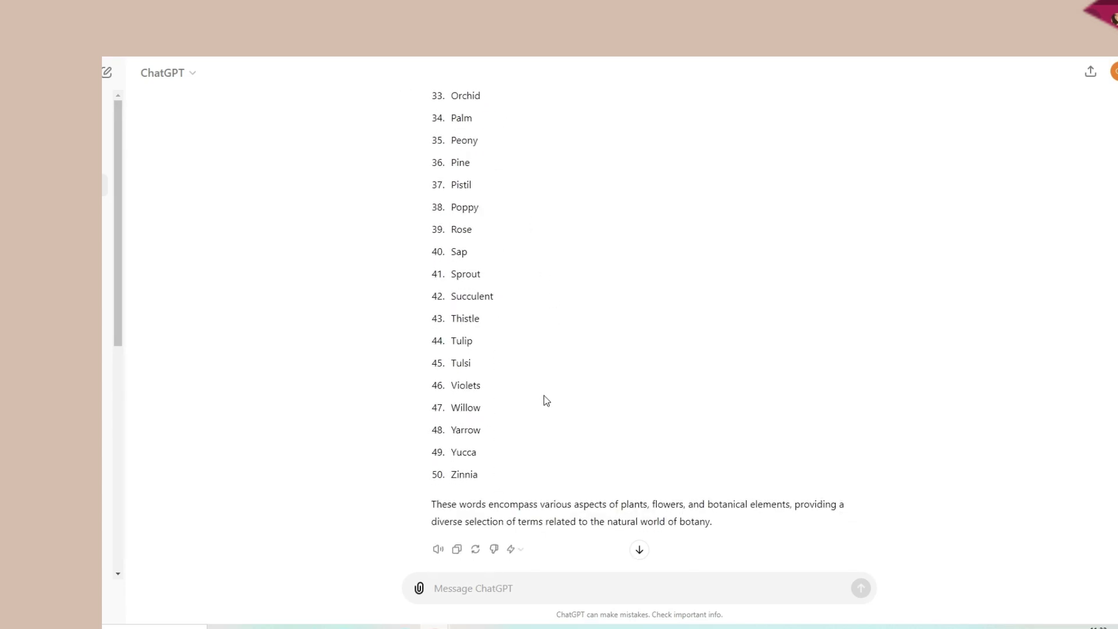
scroll(544, 396, "up", 2)
scroll(543, 396, "up", 6)
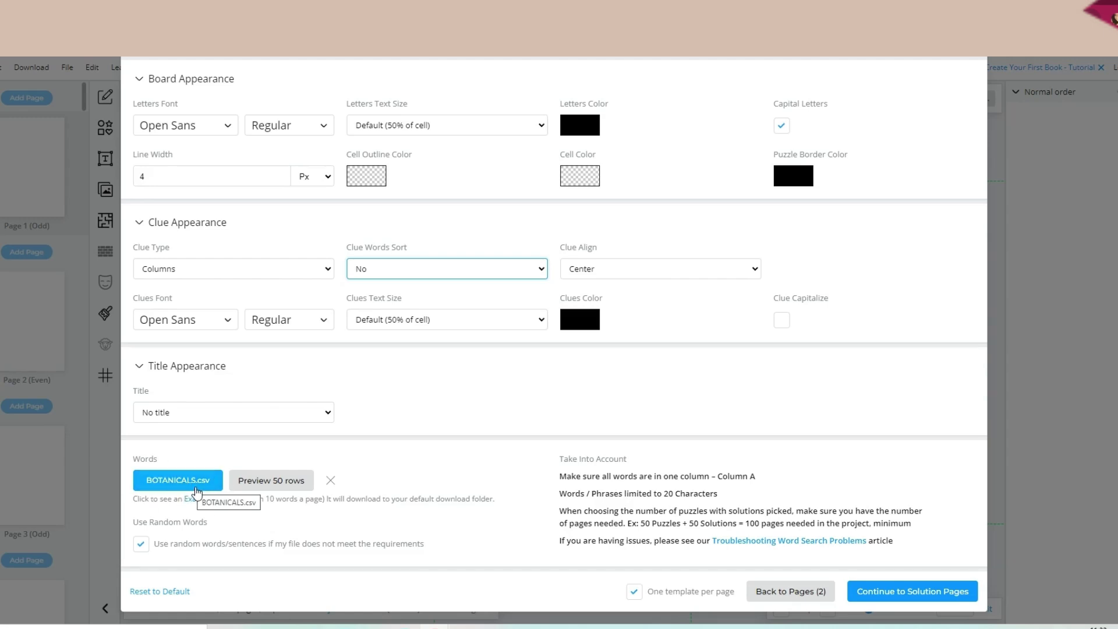
Keep pages 3 and 4 as solution pages and submit to generate the puzzles
left_click(935, 592)
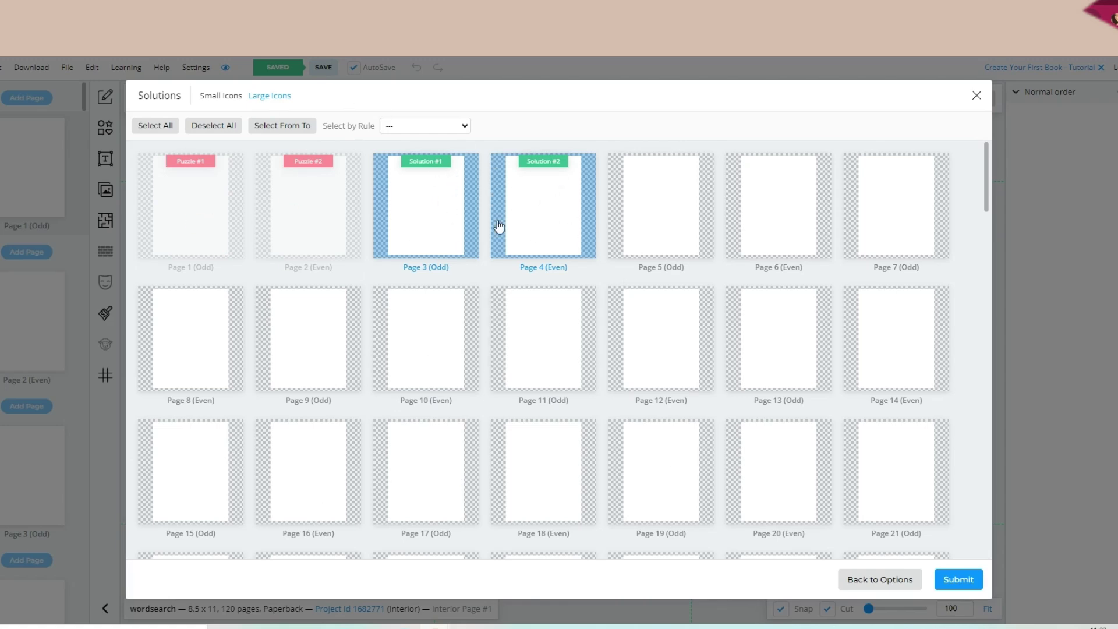
left_click(961, 579)
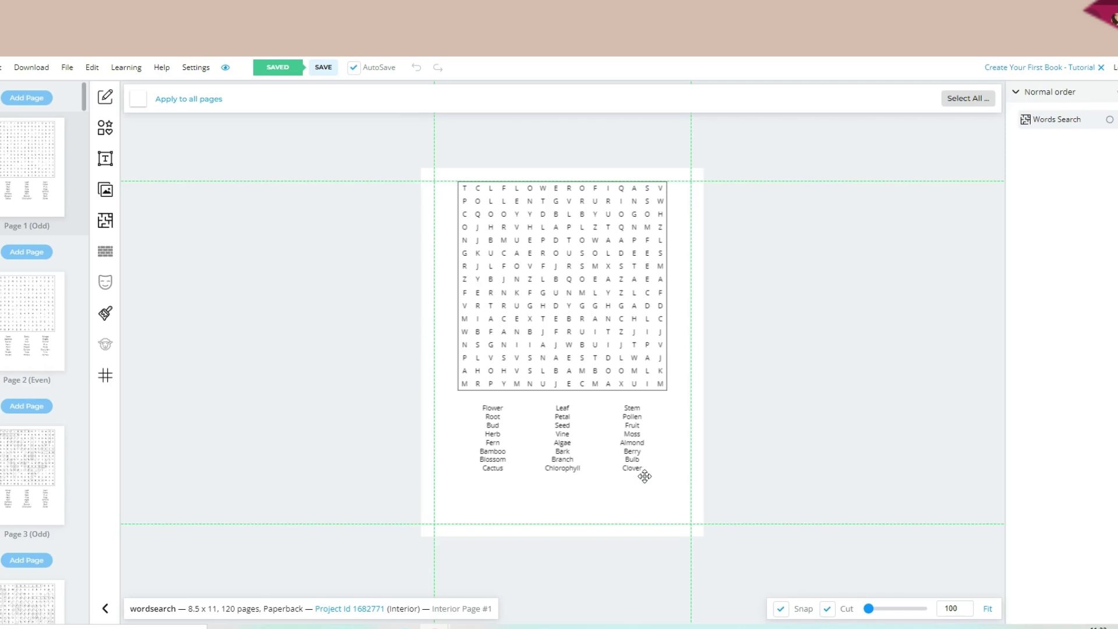
Resize the page 1 word search and move it lower, centered horizontally
left_click(655, 475)
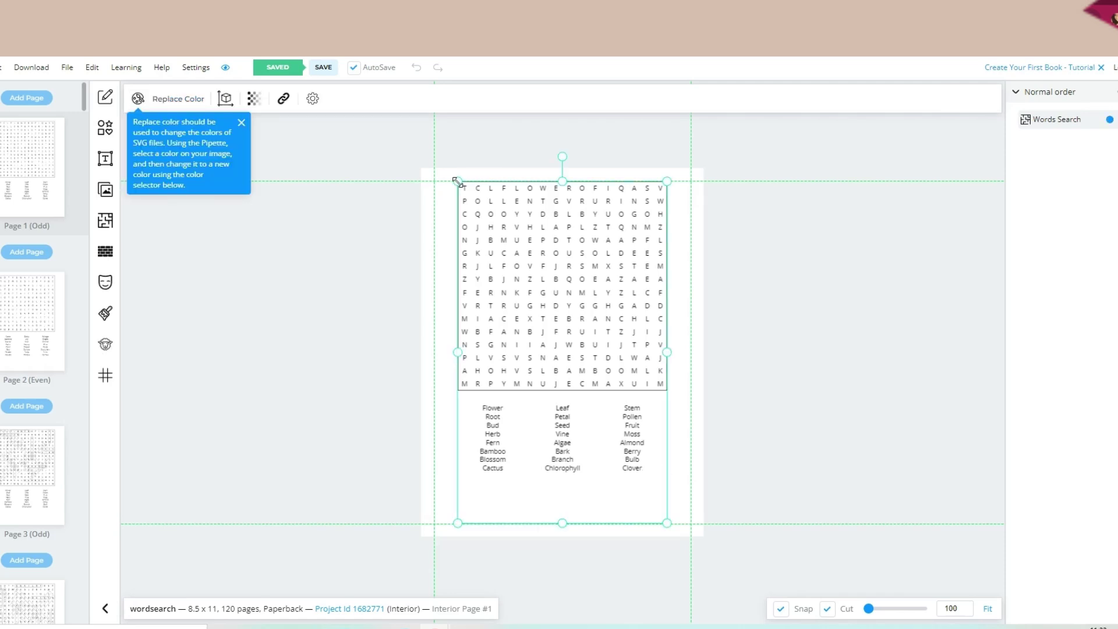
left_click_drag(458, 181, 470, 209)
left_click_drag(573, 240, 564, 277)
left_click_drag(464, 235, 456, 222)
left_click_drag(578, 277, 585, 285)
Add a heading reading 'Puzzle 1' to page 1
left_click(531, 209)
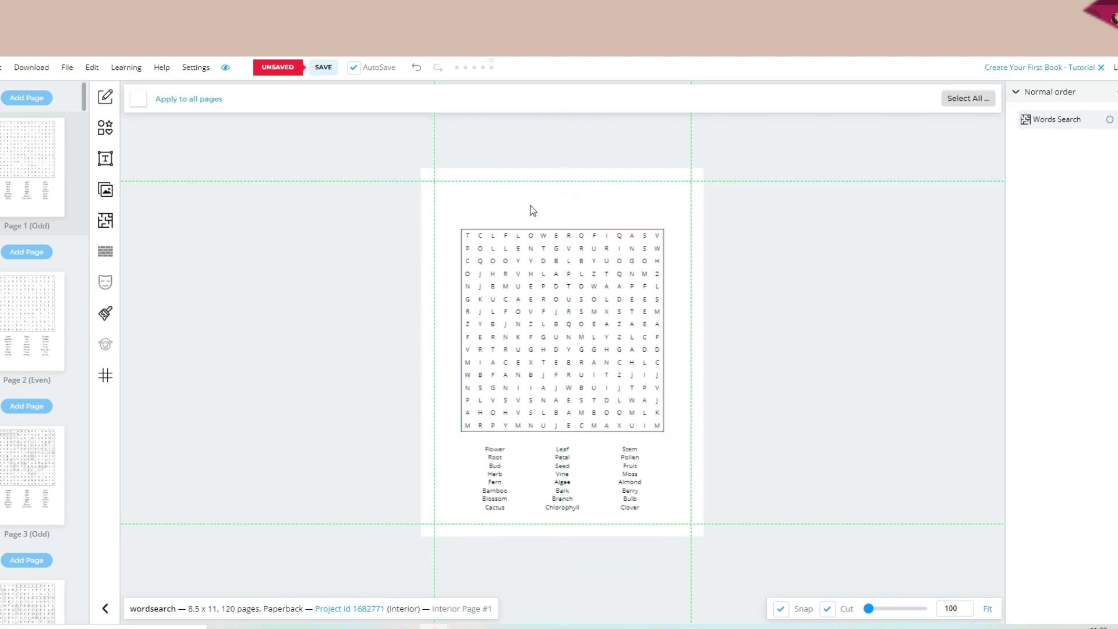
left_click(105, 158)
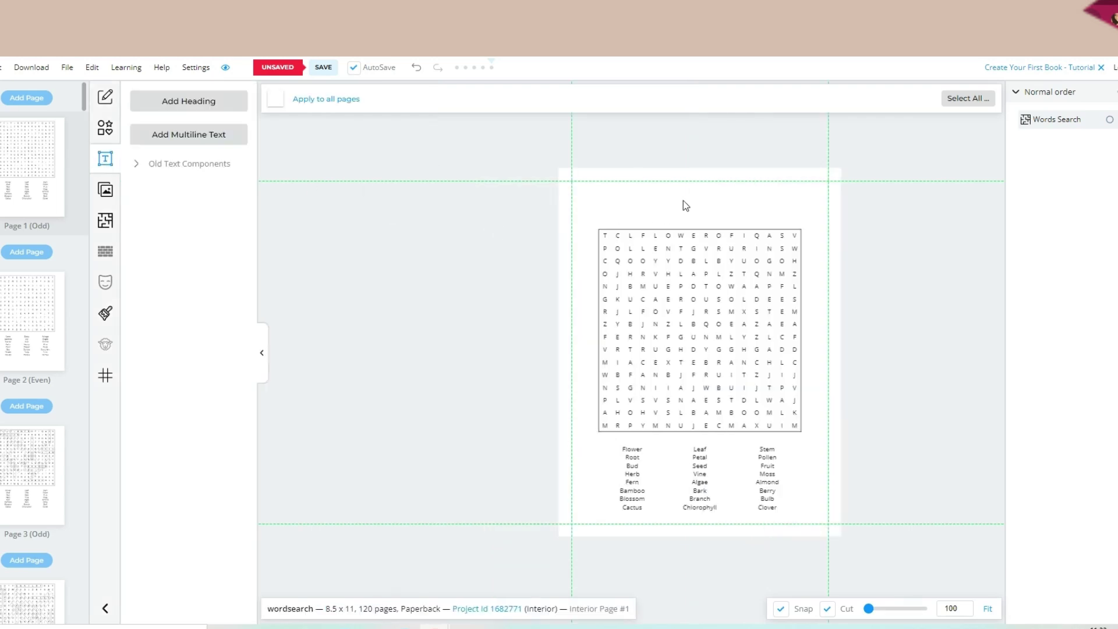
left_click(224, 107)
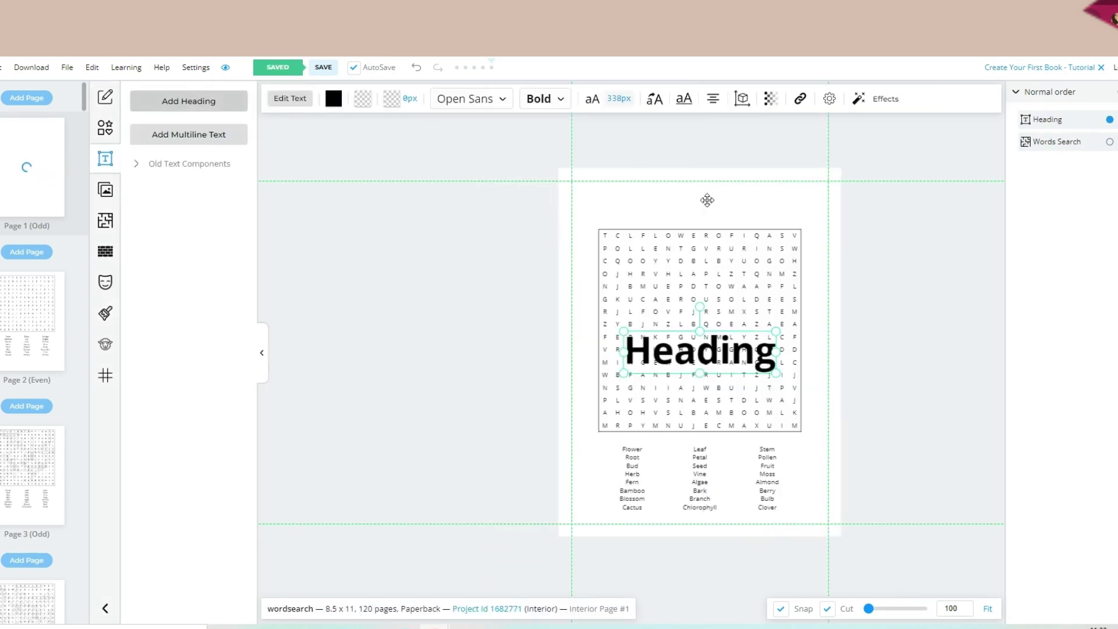
double_click(718, 340)
type("P")
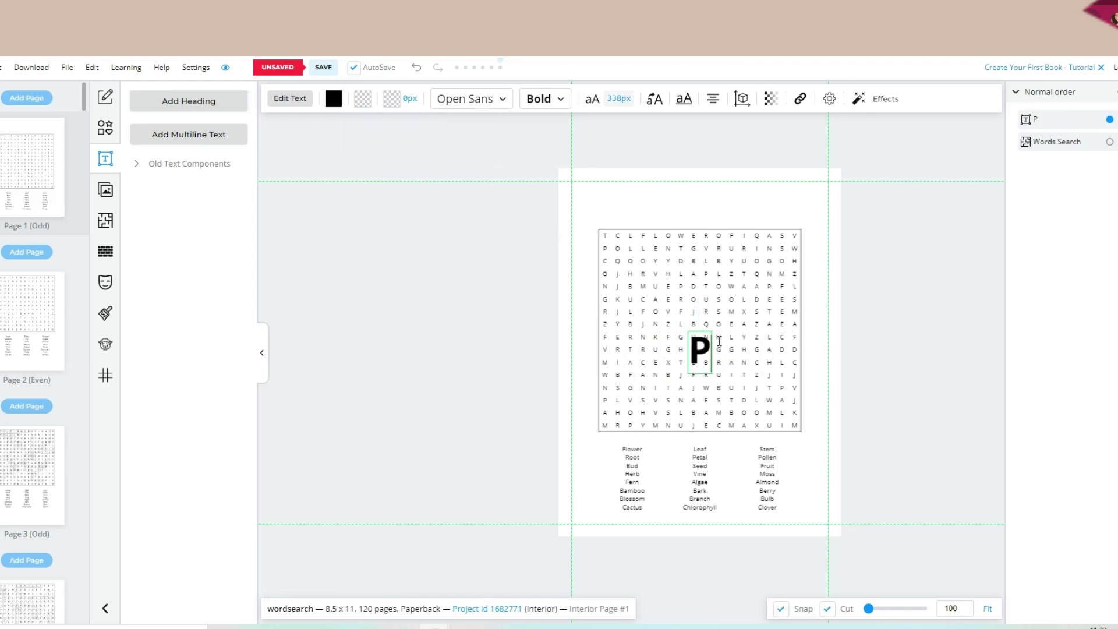
type("uzzle 1")
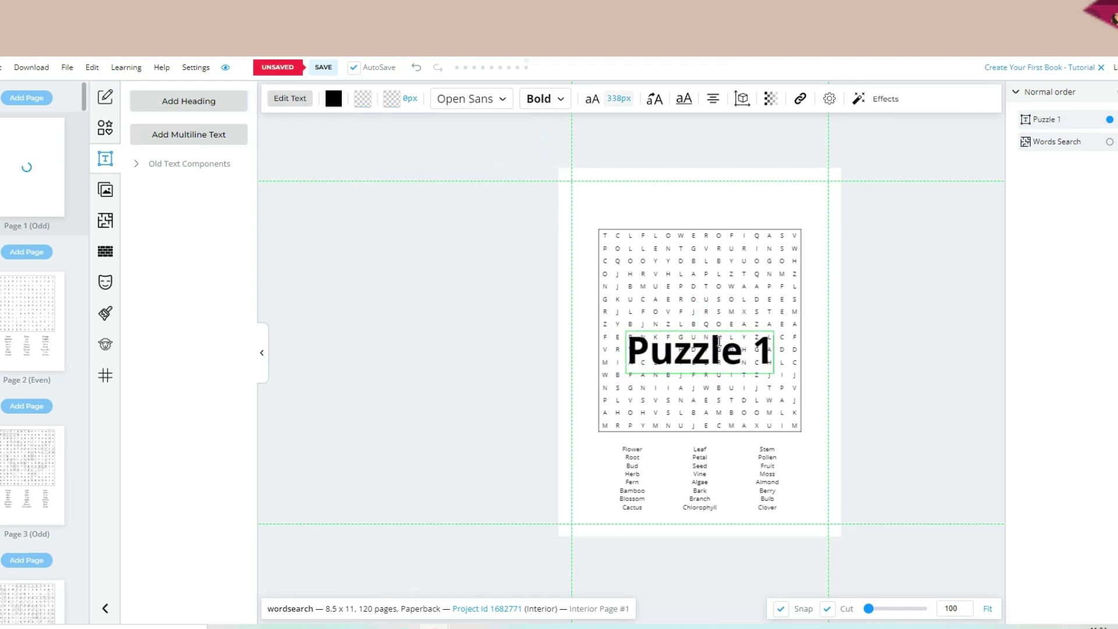
key("Escape")
Move the Puzzle 1 heading to the top of the page and shrink it above the grid
left_click_drag(748, 350, 735, 207)
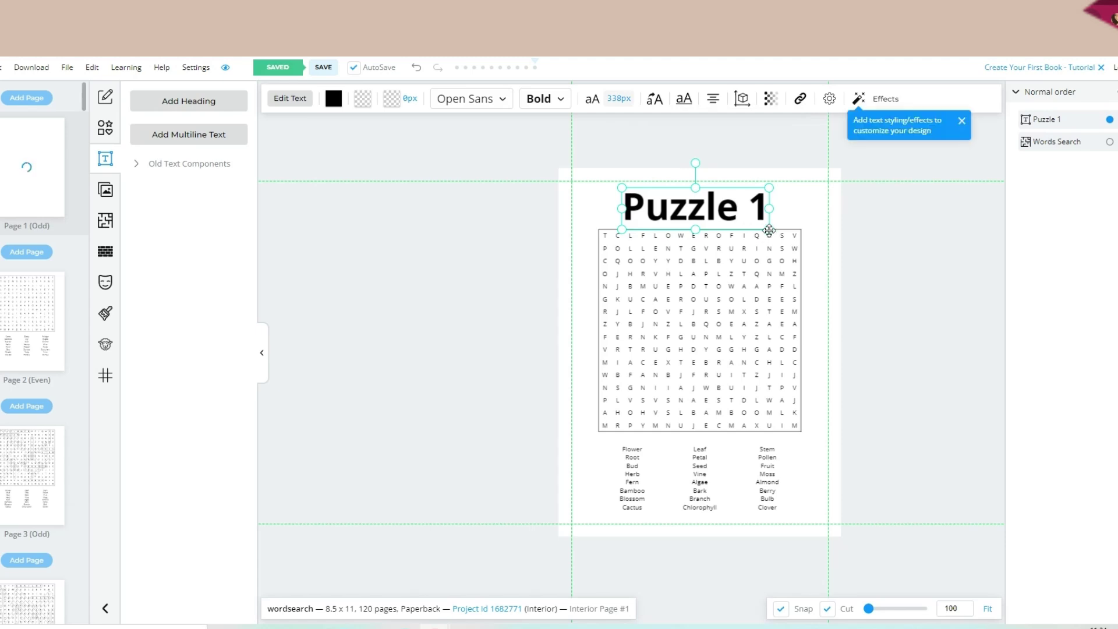
left_click_drag(769, 230, 720, 207)
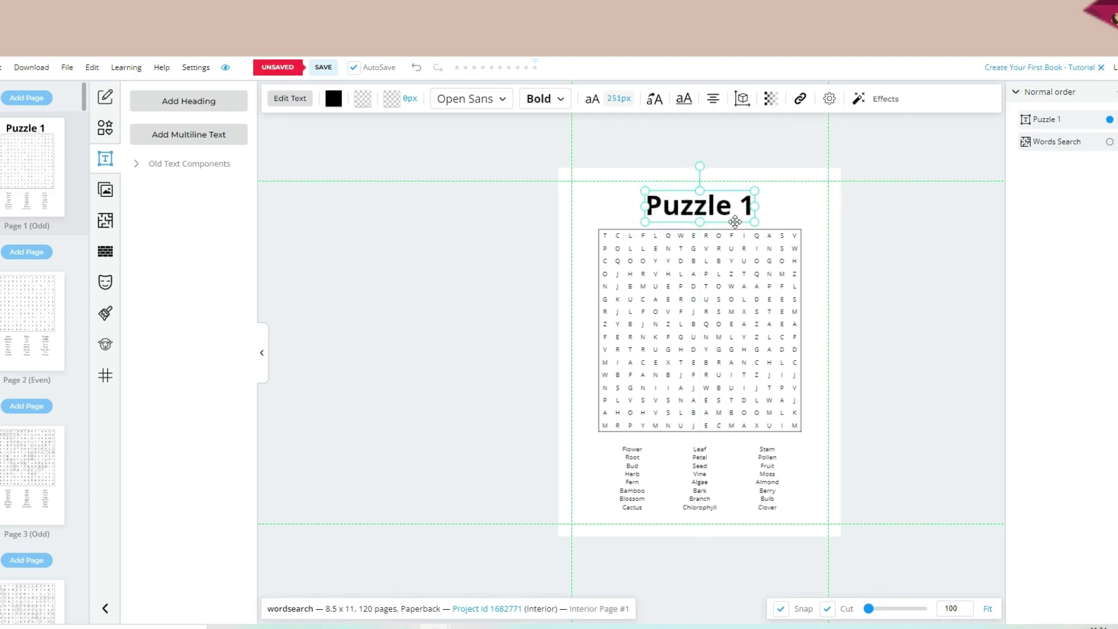
left_click(868, 253)
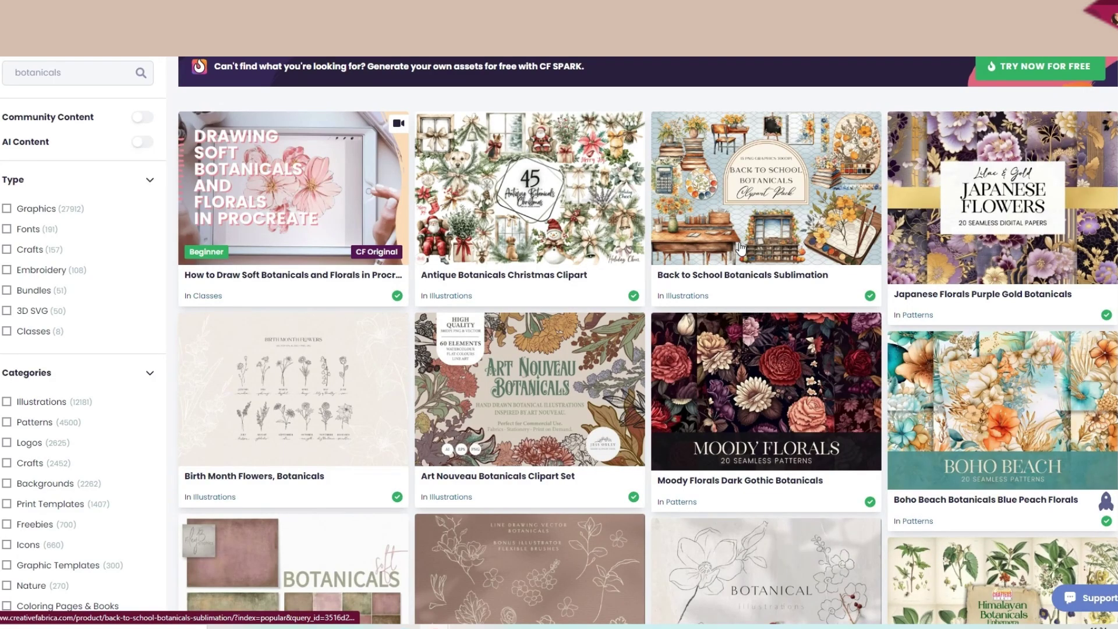
Scroll through the Creative Fabrica botanicals results showing illustrations, backgrounds, patterns and textures
scroll(741, 247, "down", 5)
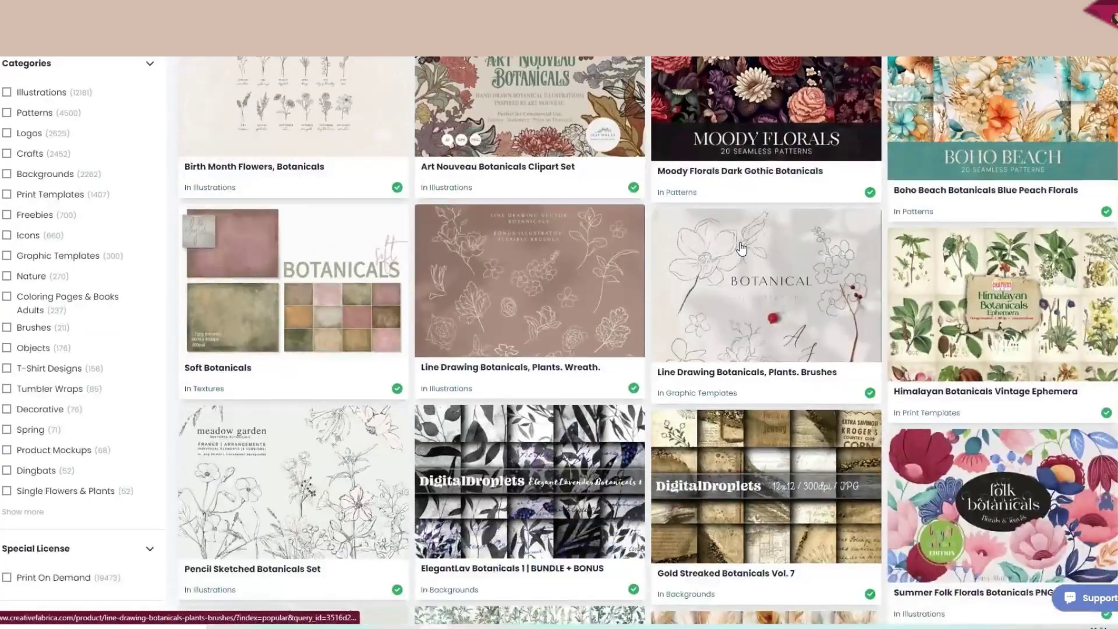
scroll(741, 248, "down", 3)
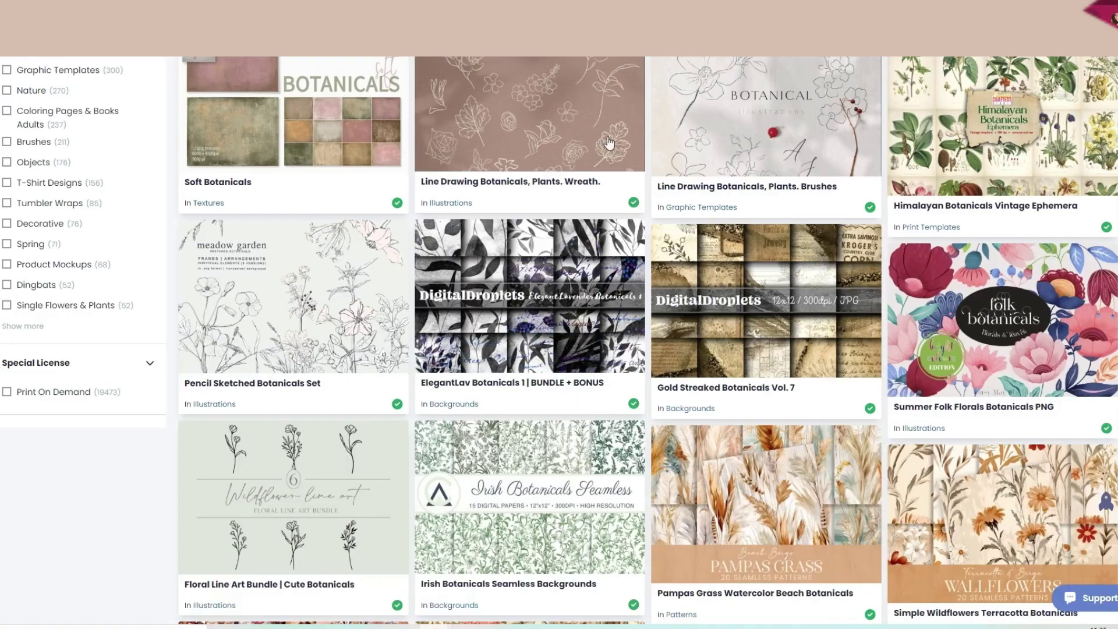
scroll(848, 344, "down", 5)
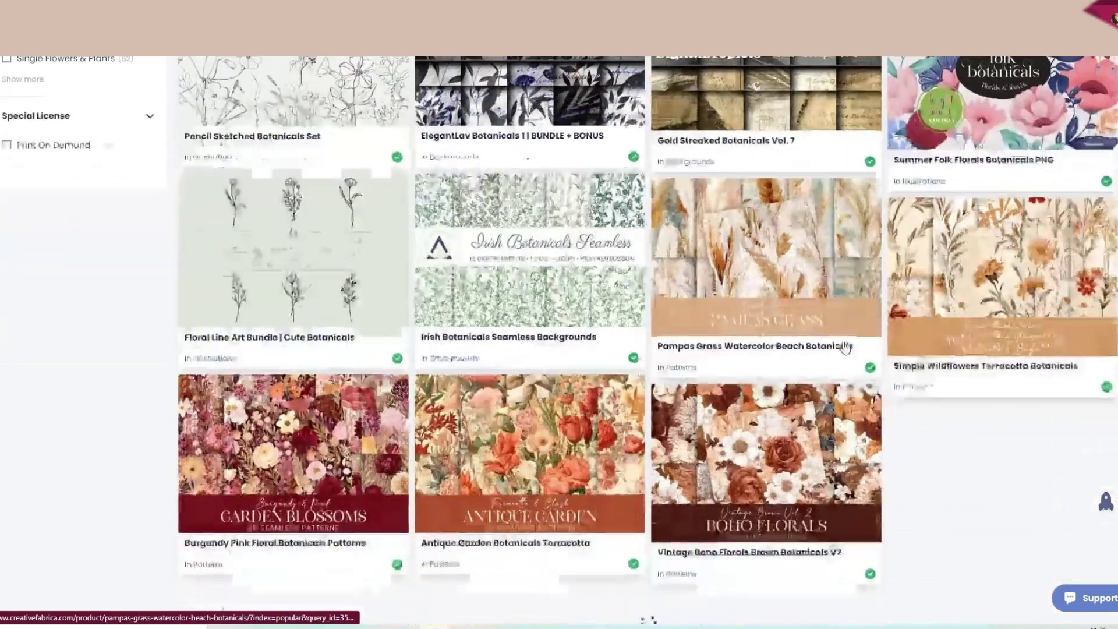
scroll(845, 347, "down", 4)
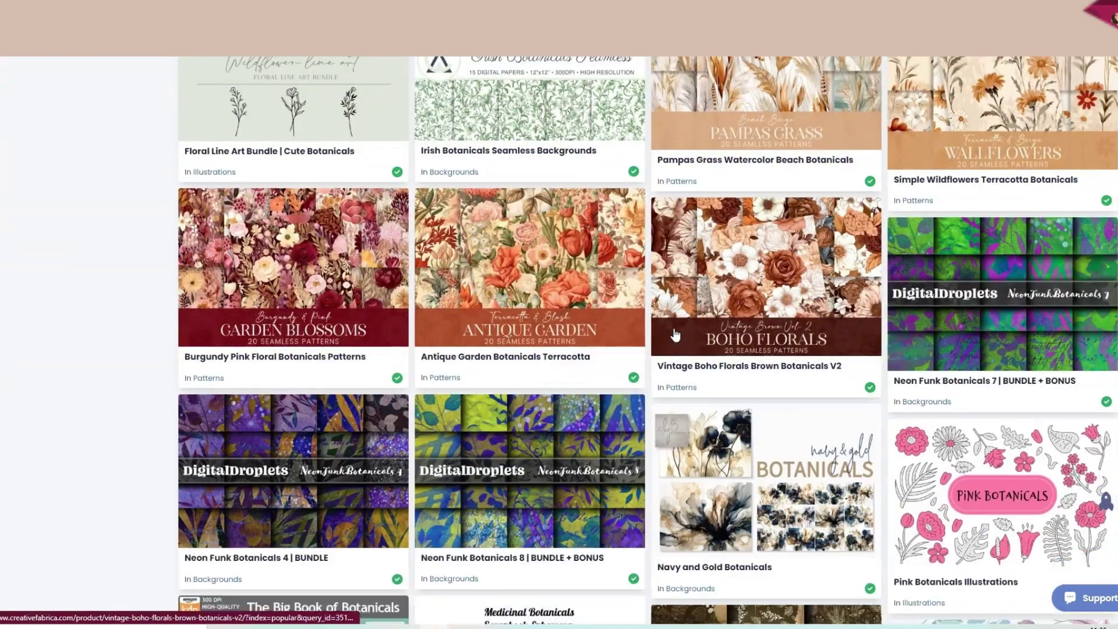
scroll(674, 335, "down", 5)
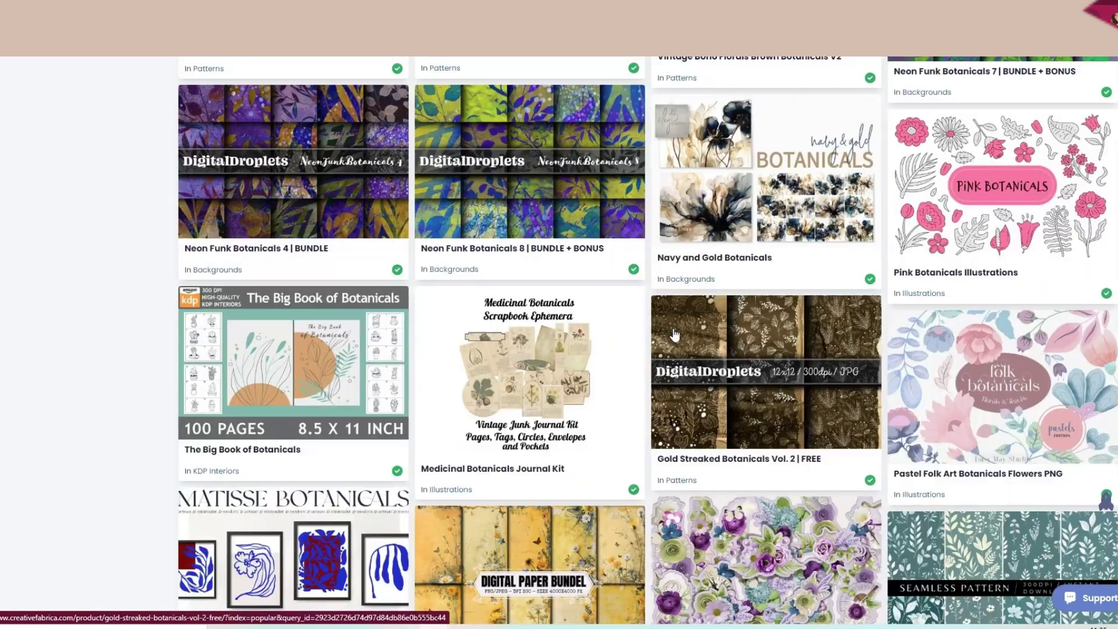
scroll(675, 334, "up", 1)
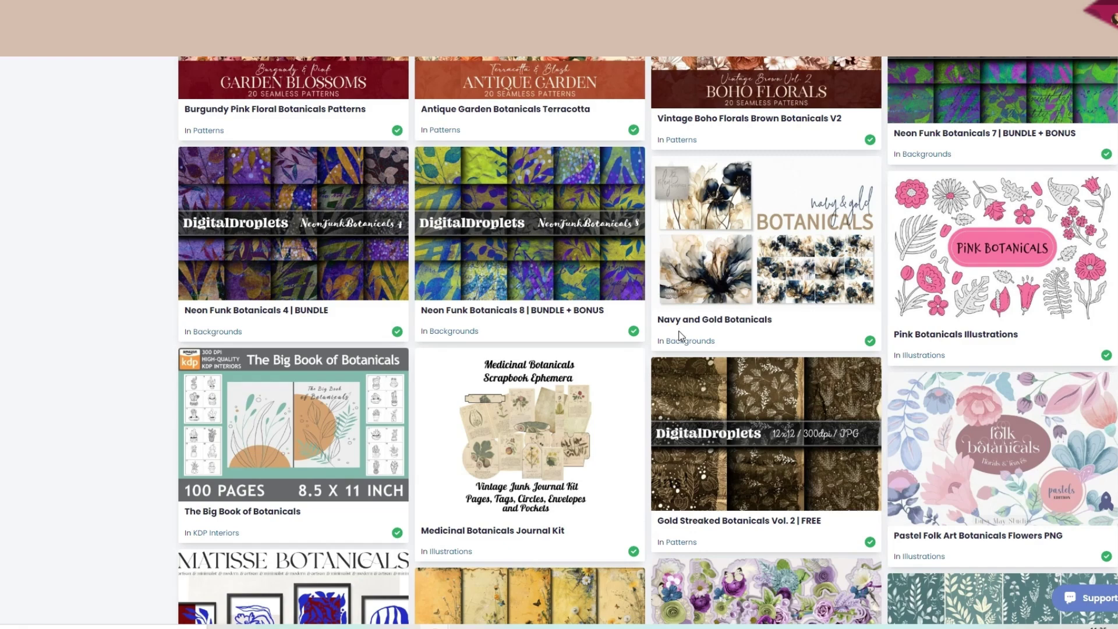
scroll(679, 336, "down", 1)
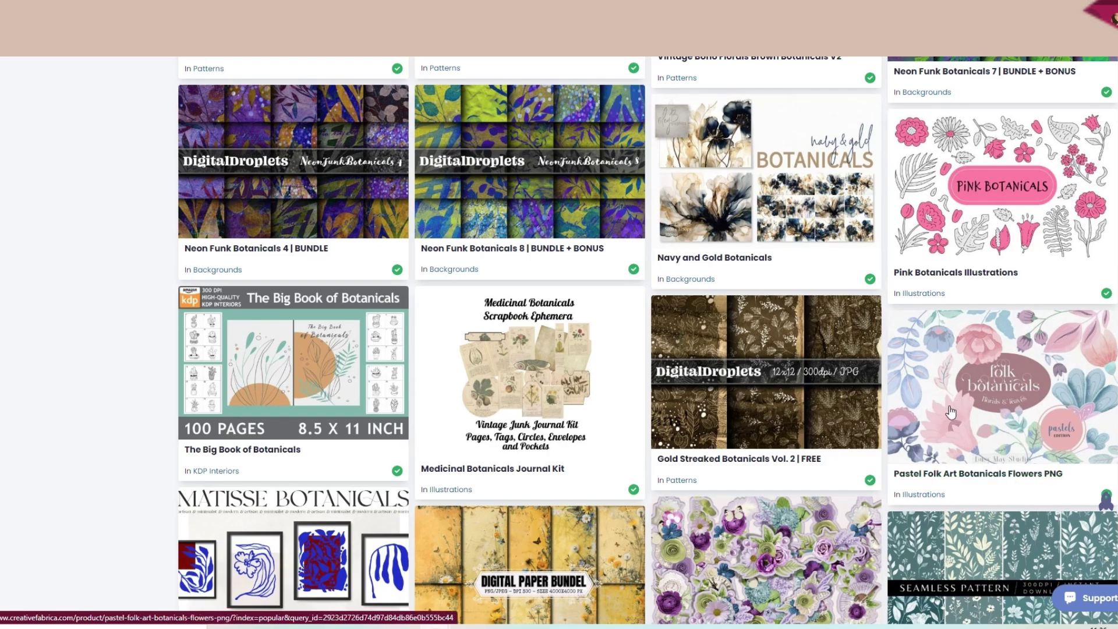
scroll(950, 402, "down", 5)
scroll(950, 403, "down", 1)
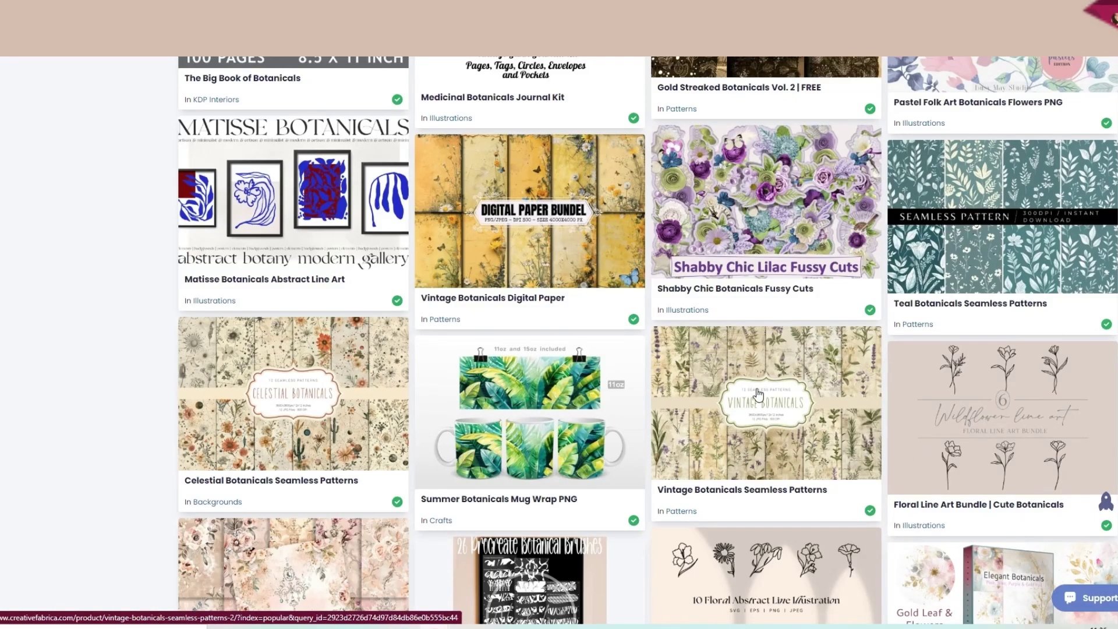
scroll(760, 401, "down", 3)
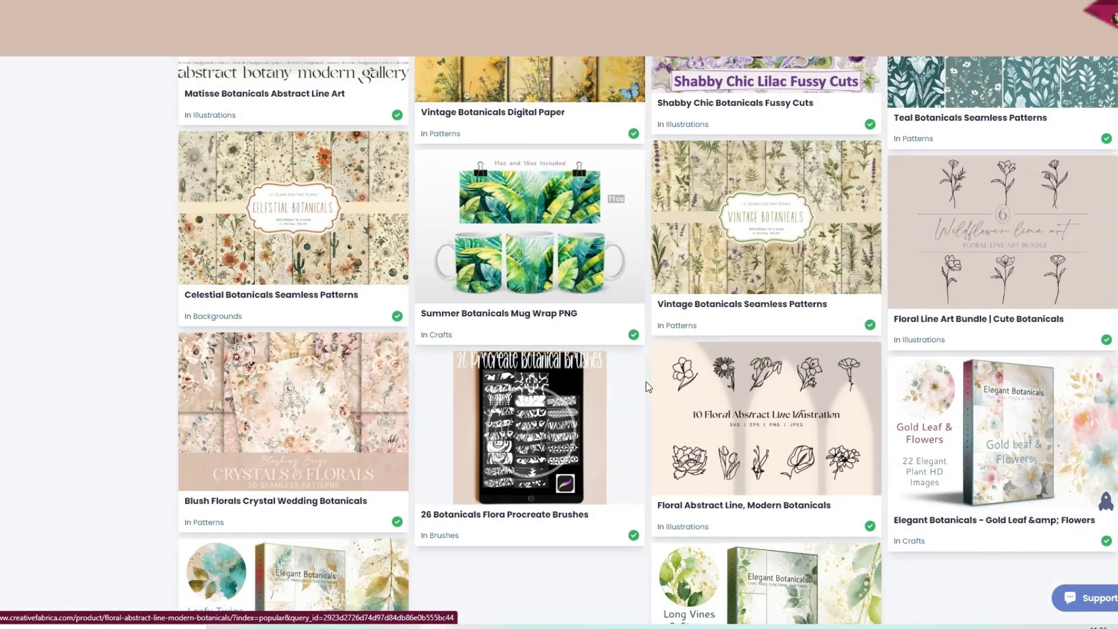
scroll(645, 382, "up", 2)
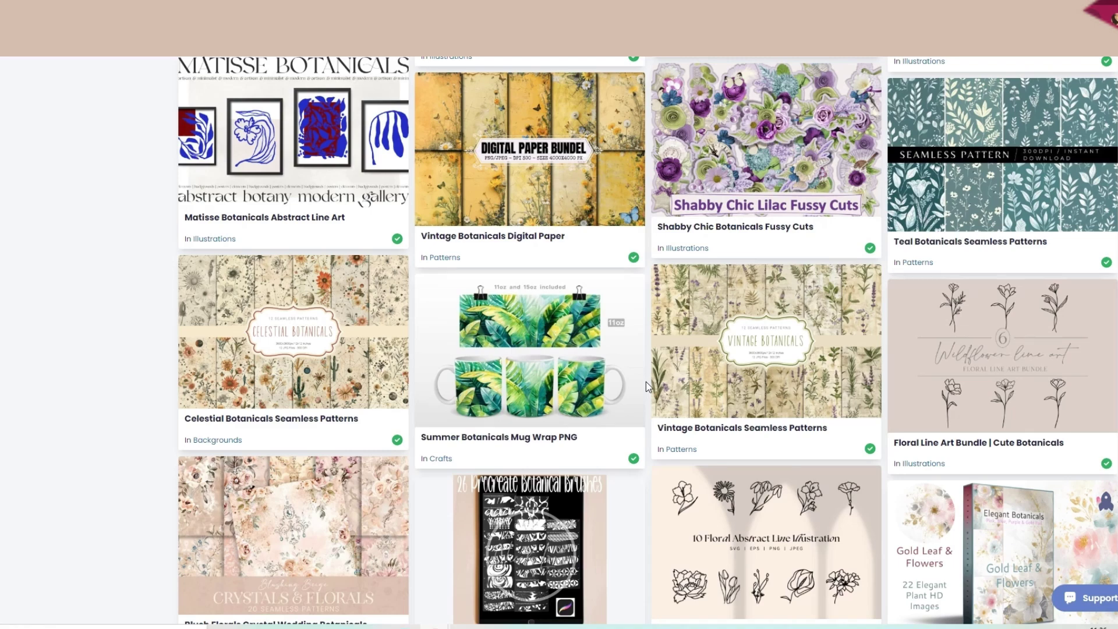